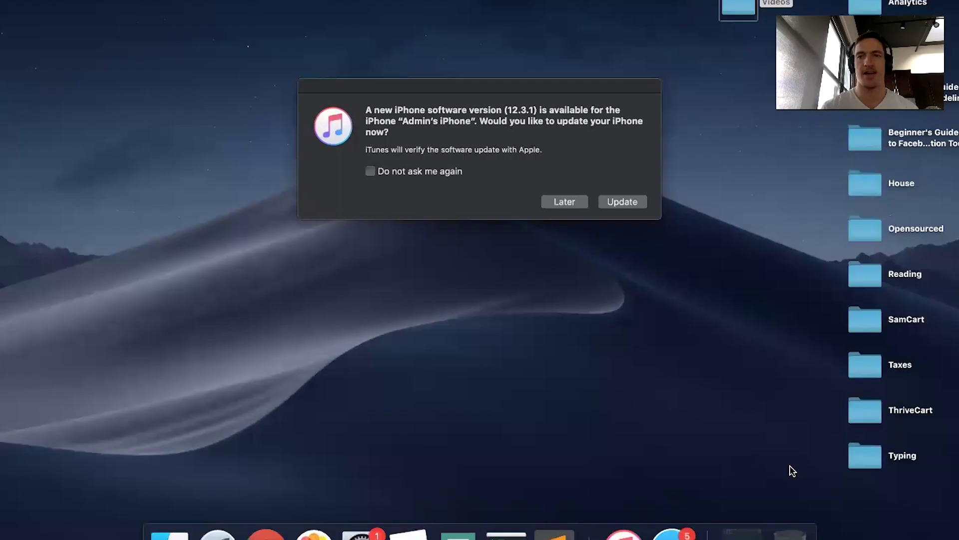
Dismiss the iTunes update prompt with Later and bring Chrome back showing the Attribution page.
{"action": "left_click", "coordinate": [587, 202]}
{"action": "left_click", "coordinate": [266, 533]}
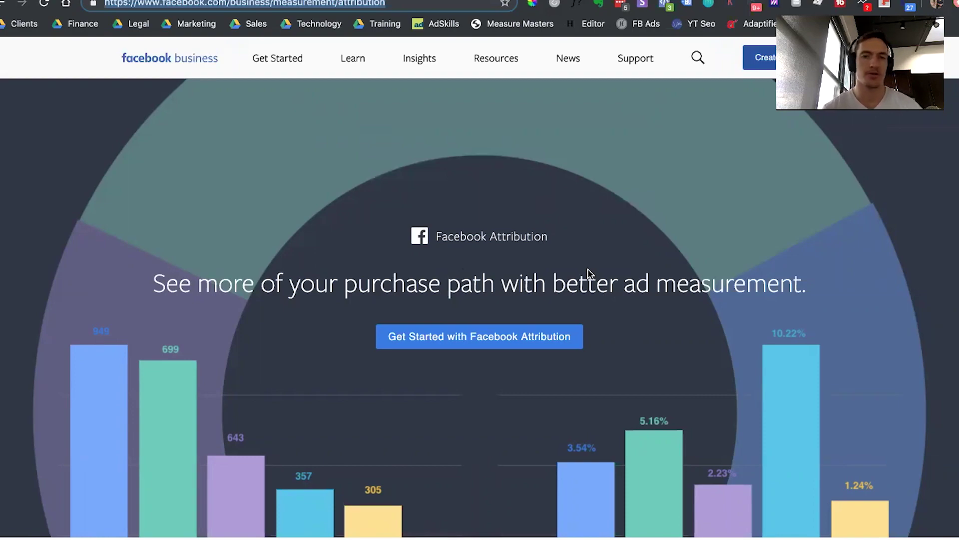
Open the free 15-minute Blueprint course 'Understanding Multi-Touch Attribution' in a new tab.
{"action": "scroll", "coordinate": [589, 272], "scroll_direction": "down", "scroll_amount": 12}
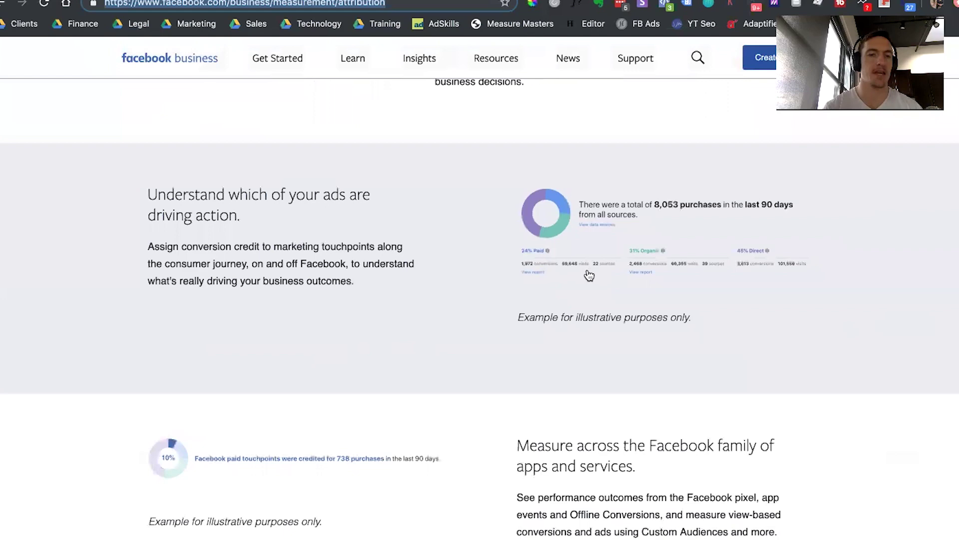
{"action": "scroll", "coordinate": [589, 275], "scroll_direction": "down", "scroll_amount": 10}
{"action": "scroll", "coordinate": [589, 274], "scroll_direction": "down", "scroll_amount": 15}
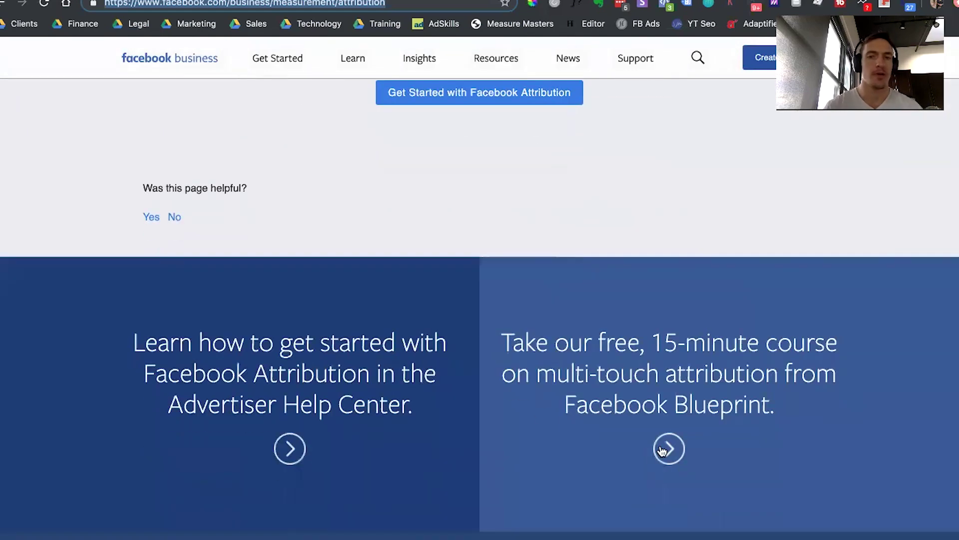
{"action": "left_click", "coordinate": [777, 388]}
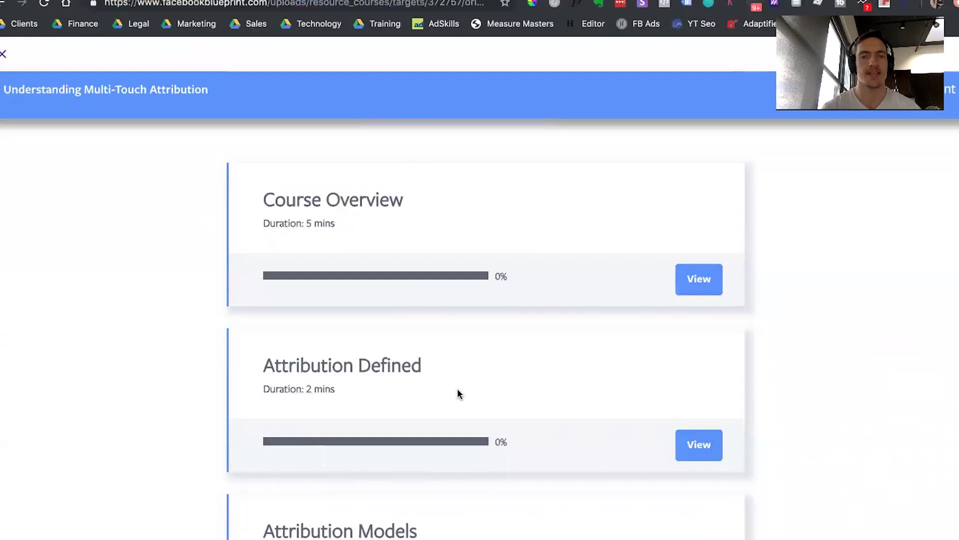
{"action": "scroll", "coordinate": [457, 393], "scroll_direction": "down", "scroll_amount": 10}
{"action": "scroll", "coordinate": [456, 392], "scroll_direction": "up", "scroll_amount": 8}
View the Attribution Models lesson and read its rules-based vs. math-based models section.
{"action": "left_click", "coordinate": [699, 407]}
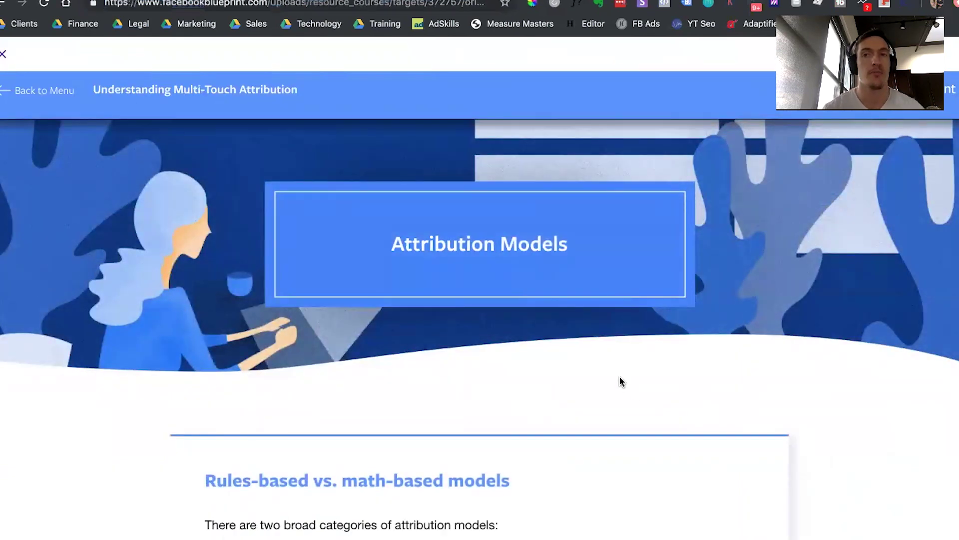
{"action": "scroll", "coordinate": [544, 400], "scroll_direction": "down", "scroll_amount": 8}
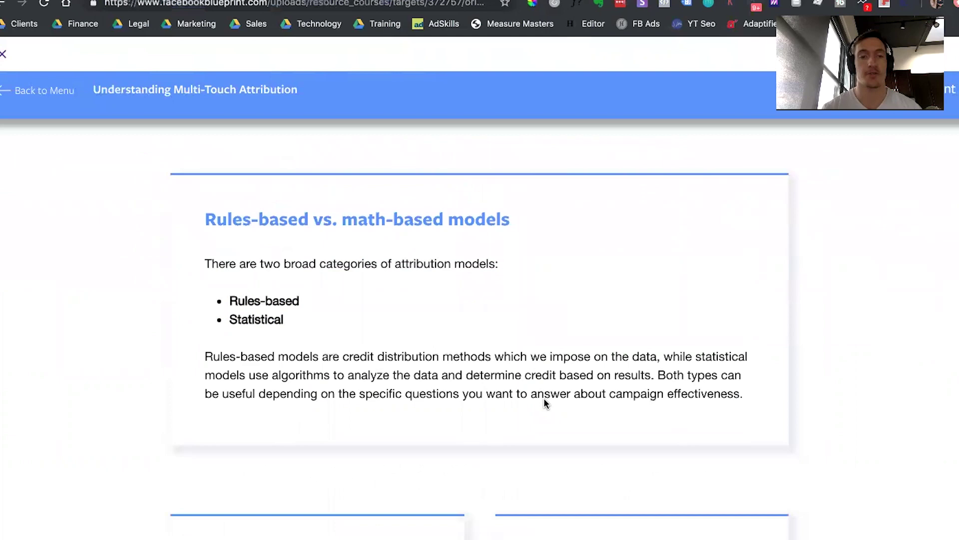
{"action": "scroll", "coordinate": [544, 402], "scroll_direction": "up", "scroll_amount": 10}
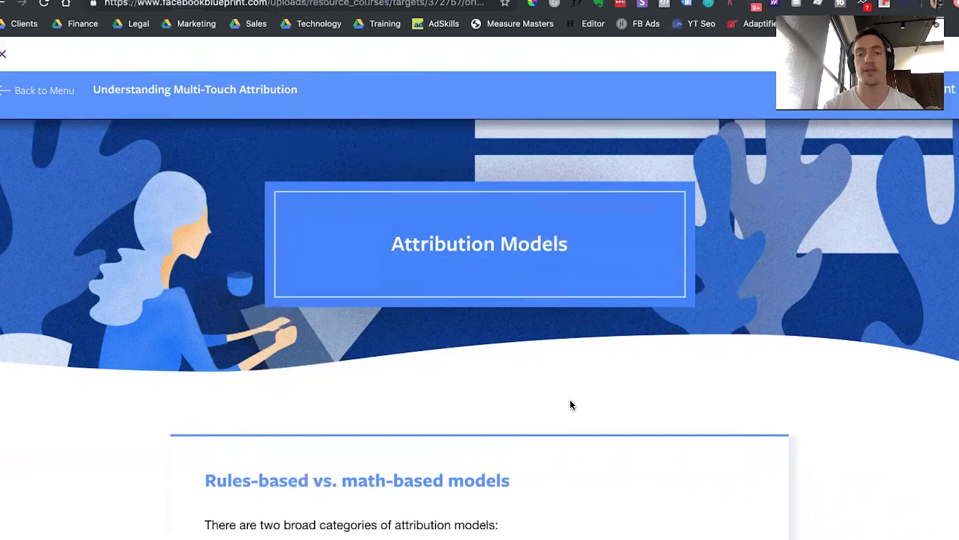
{"action": "scroll", "coordinate": [570, 403], "scroll_direction": "down", "scroll_amount": 6}
{"action": "scroll", "coordinate": [569, 402], "scroll_direction": "up", "scroll_amount": 6}
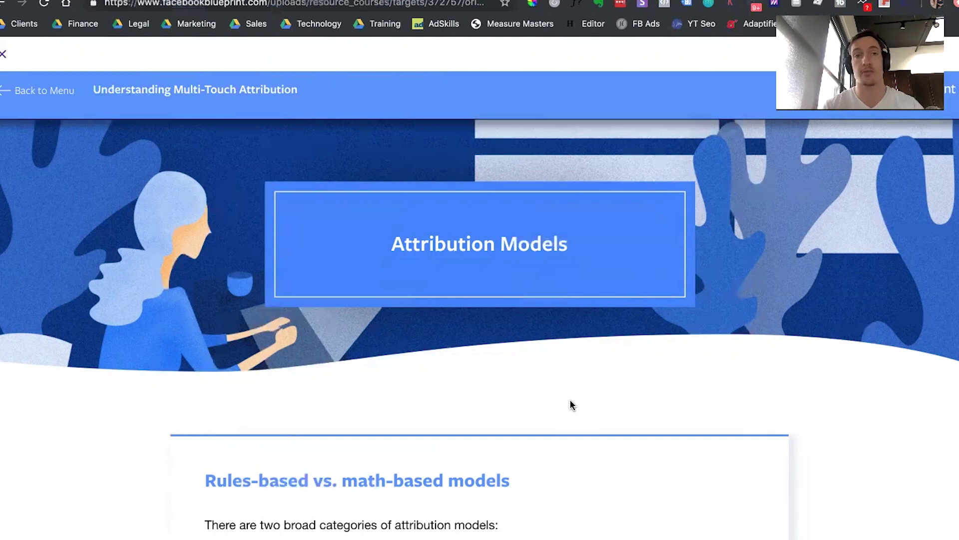
{"action": "scroll", "coordinate": [572, 405], "scroll_direction": "down", "scroll_amount": 20}
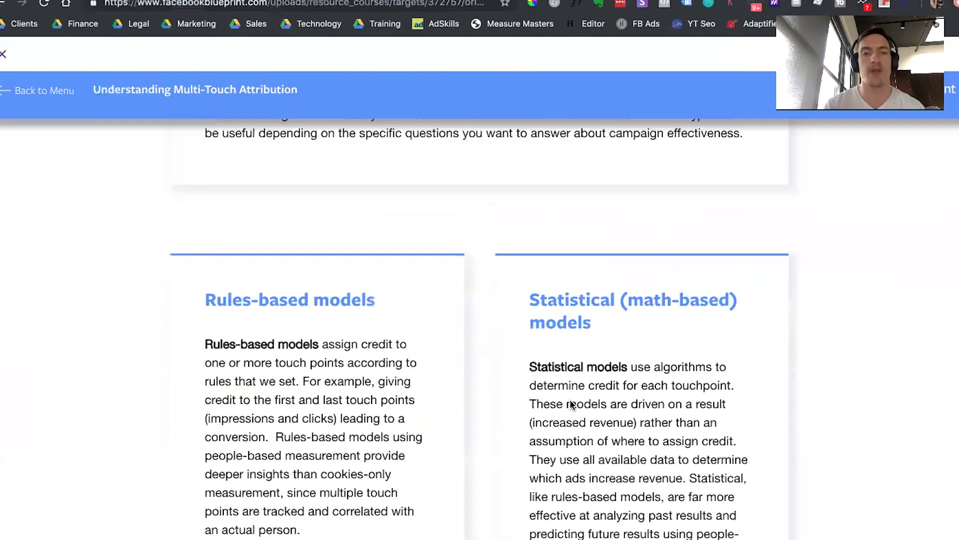
{"action": "scroll", "coordinate": [572, 405], "scroll_direction": "up", "scroll_amount": 8}
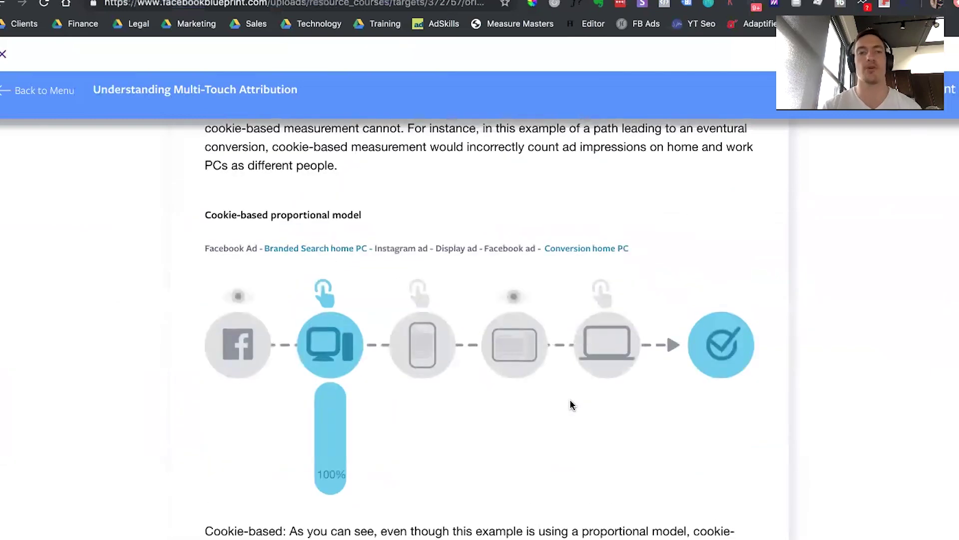
{"action": "scroll", "coordinate": [747, 498], "scroll_direction": "down", "scroll_amount": 1}
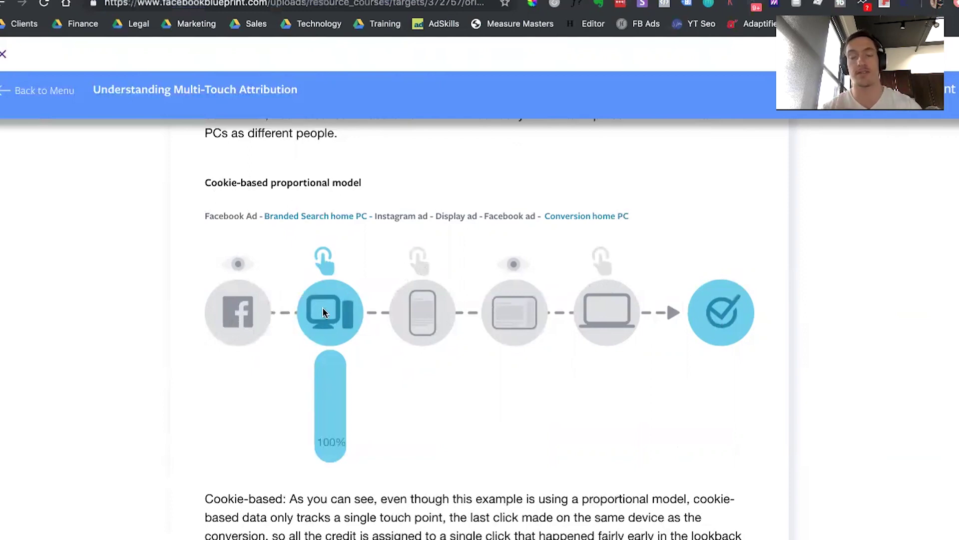
{"action": "scroll", "coordinate": [323, 312], "scroll_direction": "down", "scroll_amount": 8}
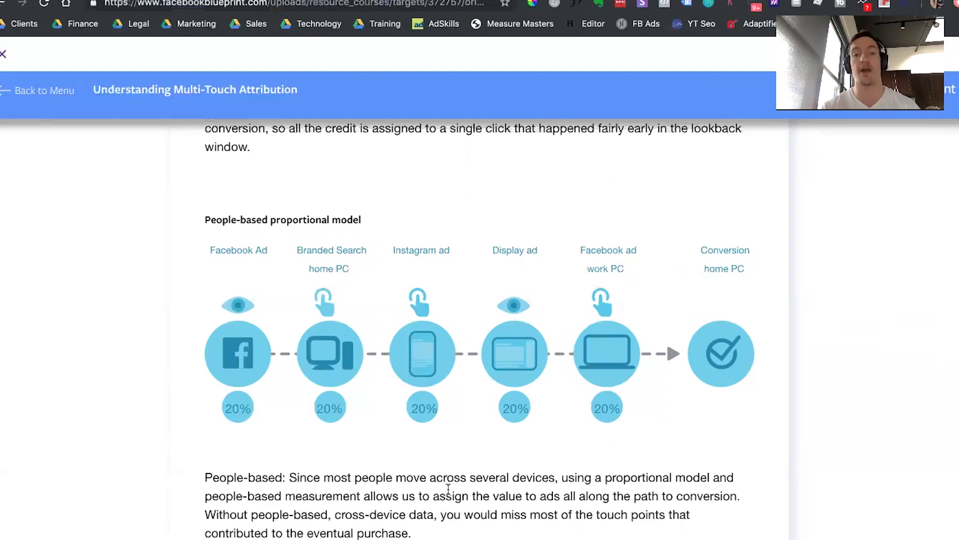
Scroll back up the lesson and return to the Performance dashboard showing 514 Website Purchases.
{"action": "scroll", "coordinate": [539, 414], "scroll_direction": "down", "scroll_amount": 2}
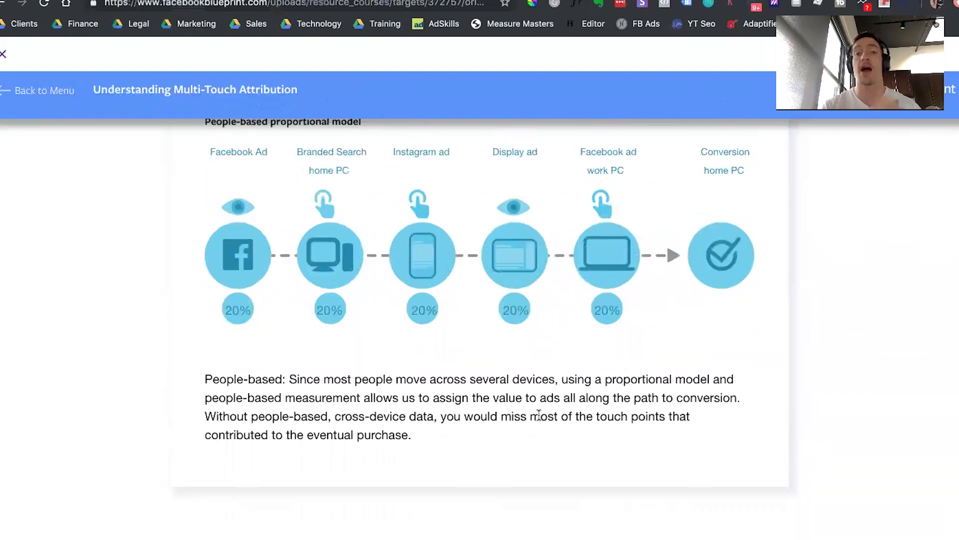
{"action": "scroll", "coordinate": [538, 413], "scroll_direction": "up", "scroll_amount": 1}
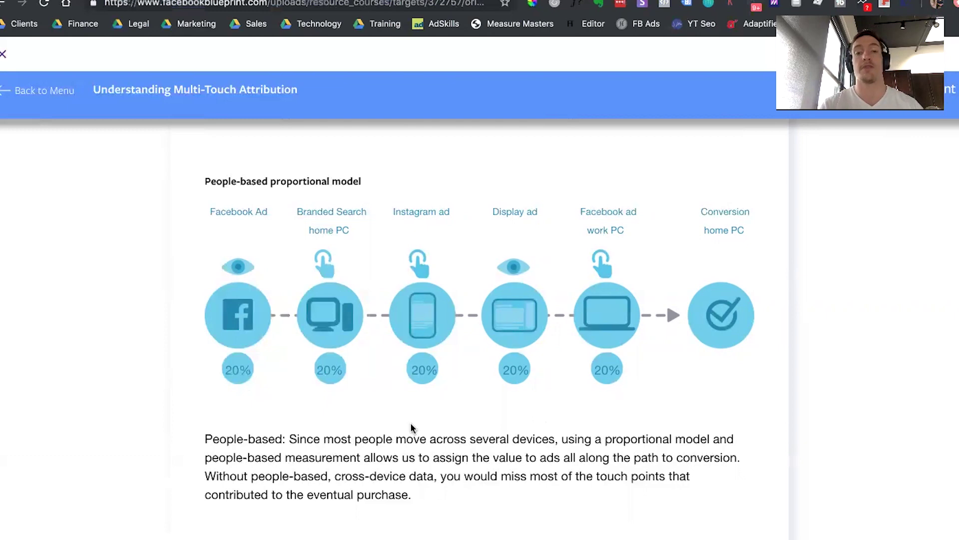
{"action": "scroll", "coordinate": [326, 441], "scroll_direction": "up", "scroll_amount": 5}
{"action": "scroll", "coordinate": [326, 441], "scroll_direction": "up", "scroll_amount": 5}
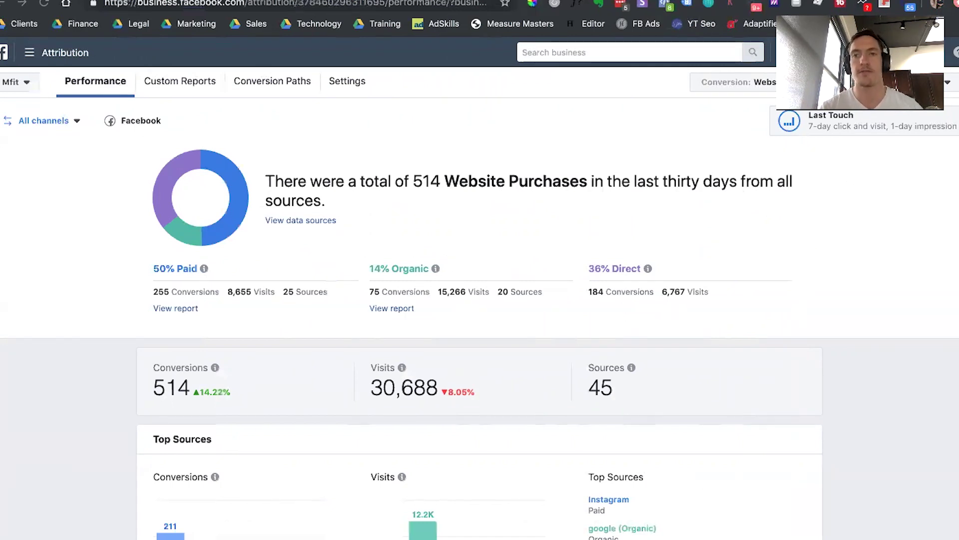
Keep Website Purchases over the last 30 days and bring up the Last Touch model settings.
{"action": "left_click", "coordinate": [824, 82]}
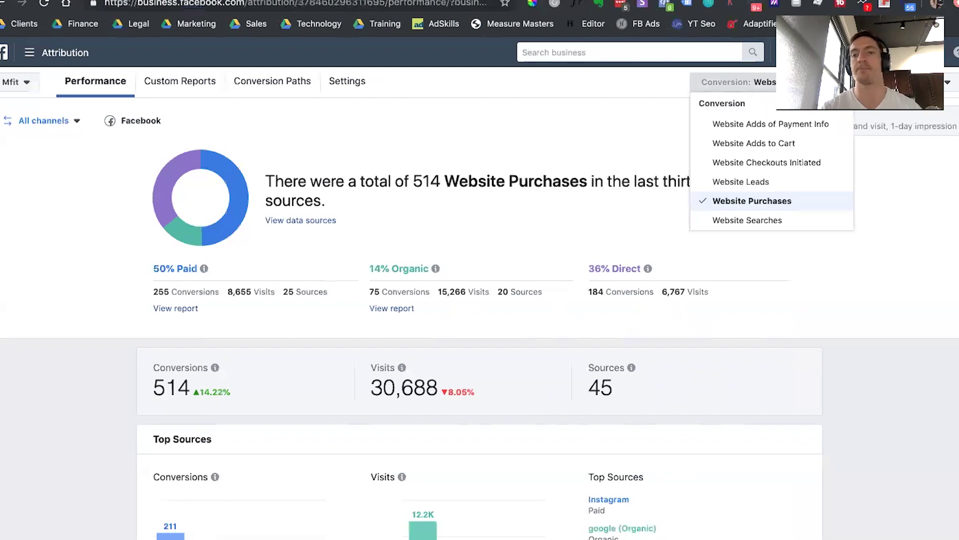
{"action": "left_click", "coordinate": [809, 201]}
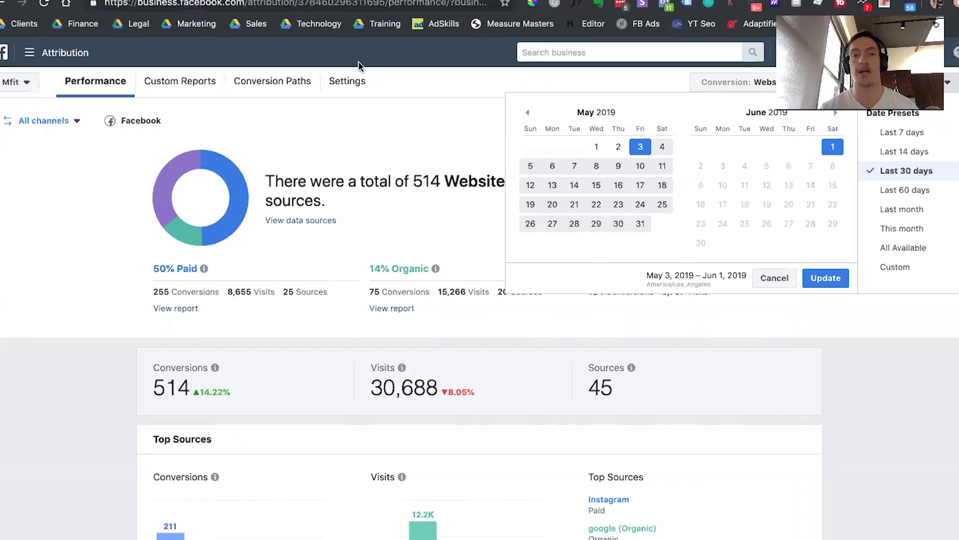
{"action": "left_click", "coordinate": [466, 145]}
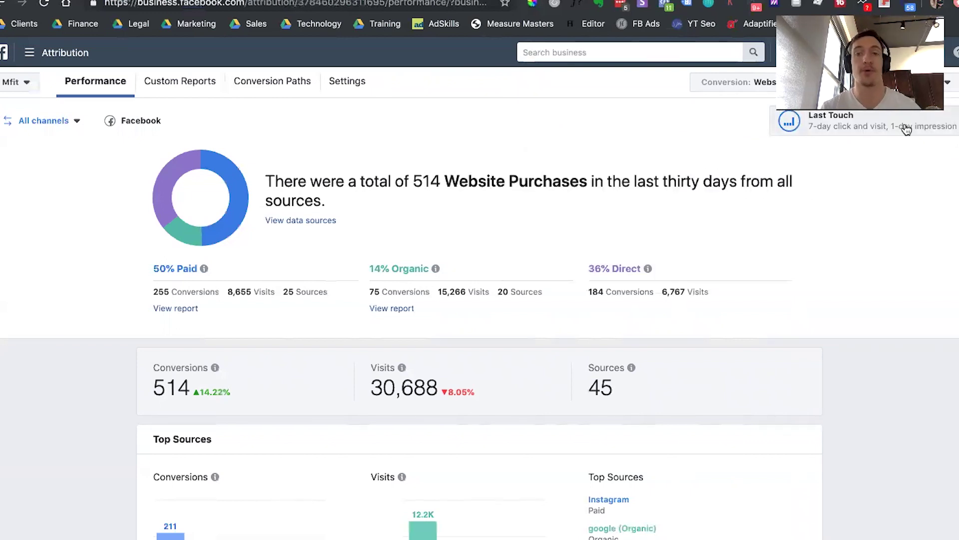
{"action": "left_click", "coordinate": [906, 128]}
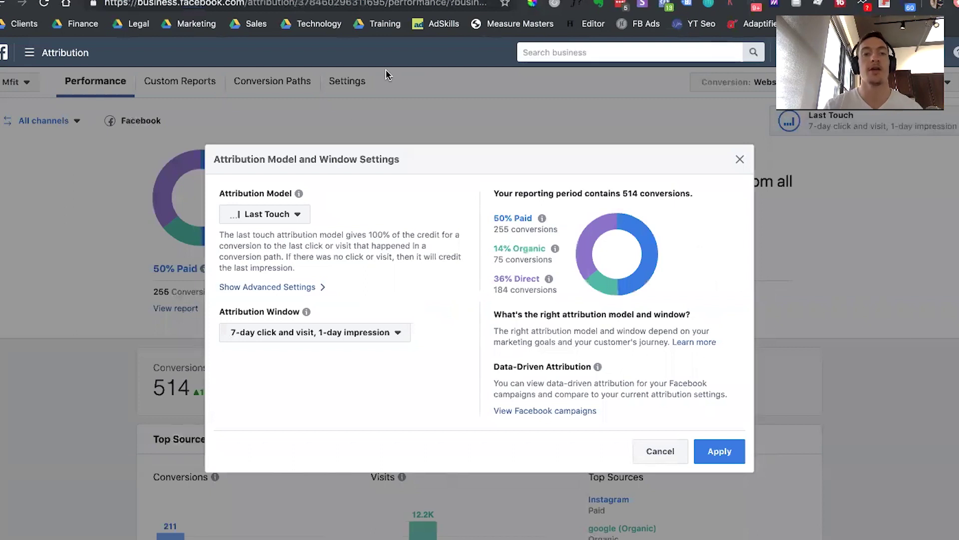
Browse the attribution models, leave Even Credit selected, and reveal the advanced credit rules.
{"action": "left_click", "coordinate": [287, 214]}
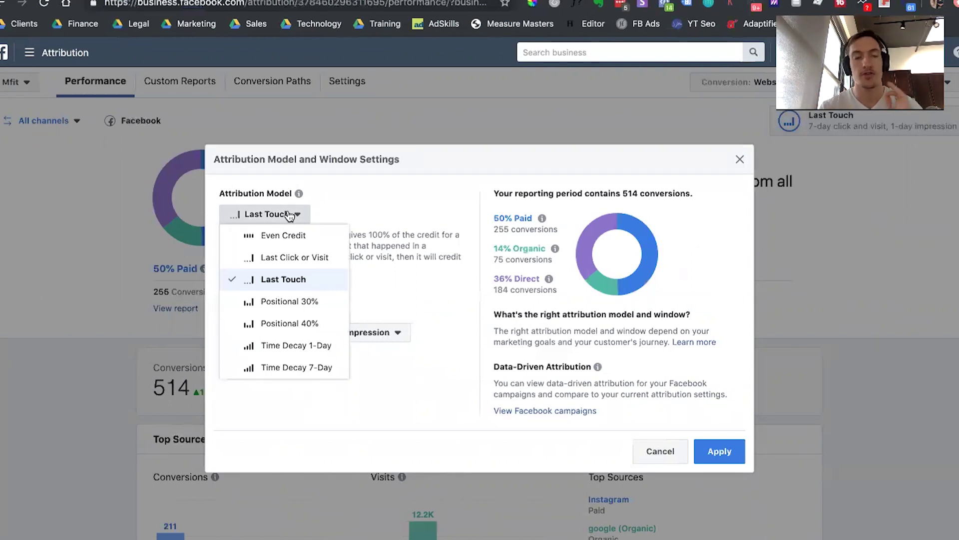
{"action": "left_click", "coordinate": [433, 183]}
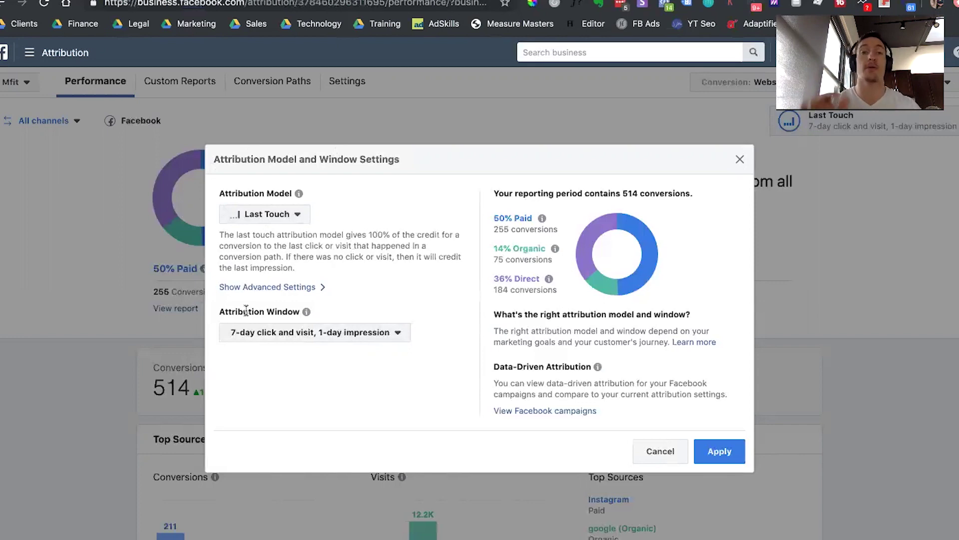
{"action": "left_click", "coordinate": [298, 219]}
{"action": "left_click", "coordinate": [284, 235]}
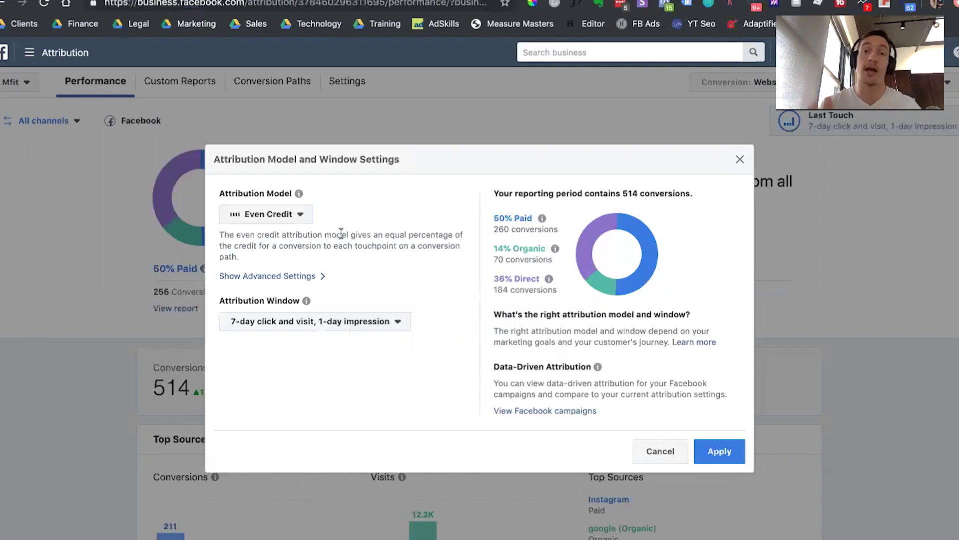
{"action": "left_click", "coordinate": [275, 222]}
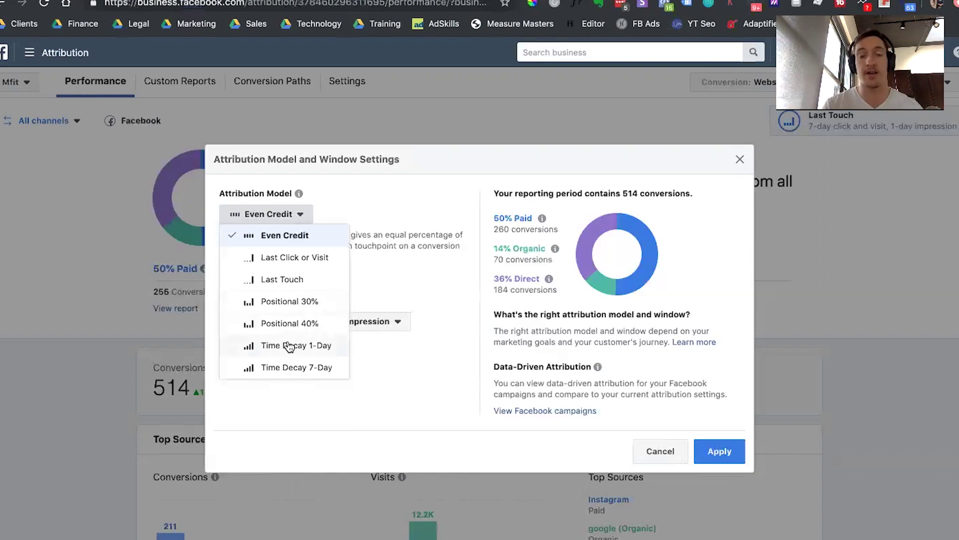
{"action": "left_click", "coordinate": [414, 283]}
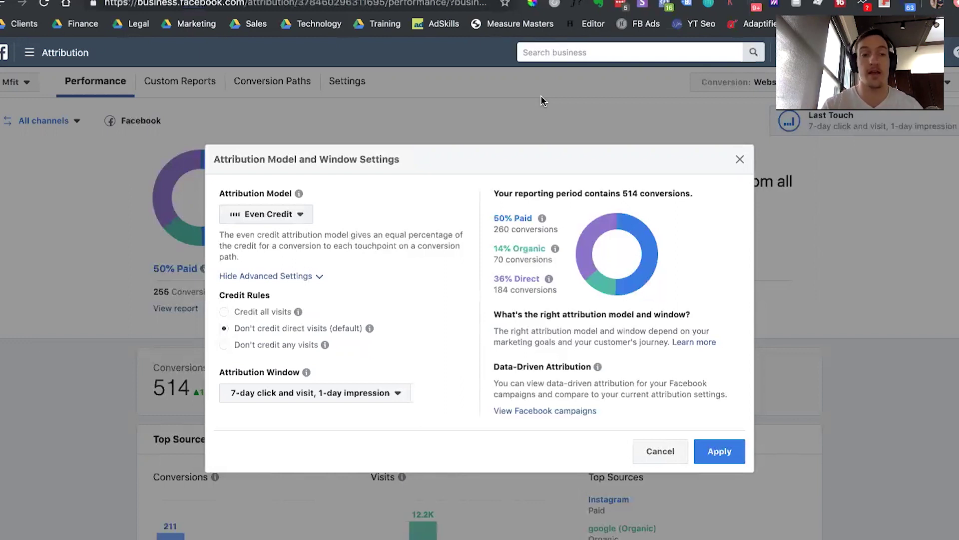
Apply the Last Click or Visit model, giving 31% Paid, 15% Organic, 54% Direct.
{"action": "left_click", "coordinate": [296, 215]}
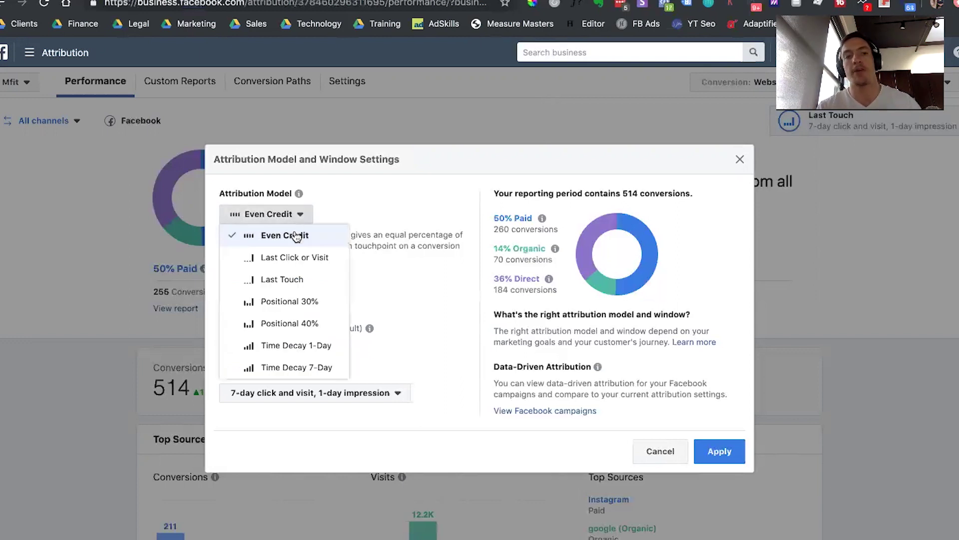
{"action": "left_click", "coordinate": [304, 265]}
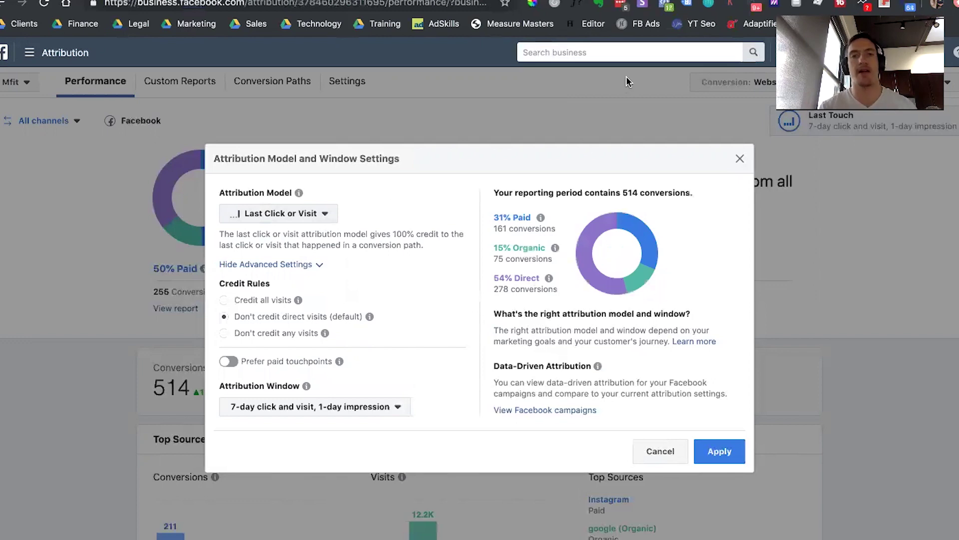
{"action": "left_click", "coordinate": [718, 457]}
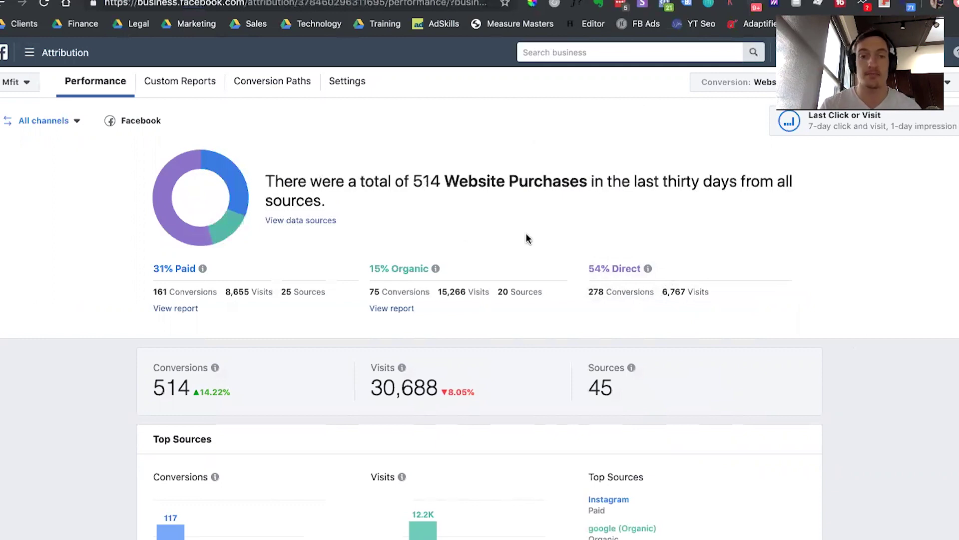
Review the Top Sources charts and source table, then reopen the Last Click or Visit settings.
{"action": "scroll", "coordinate": [525, 237], "scroll_direction": "down", "scroll_amount": 2}
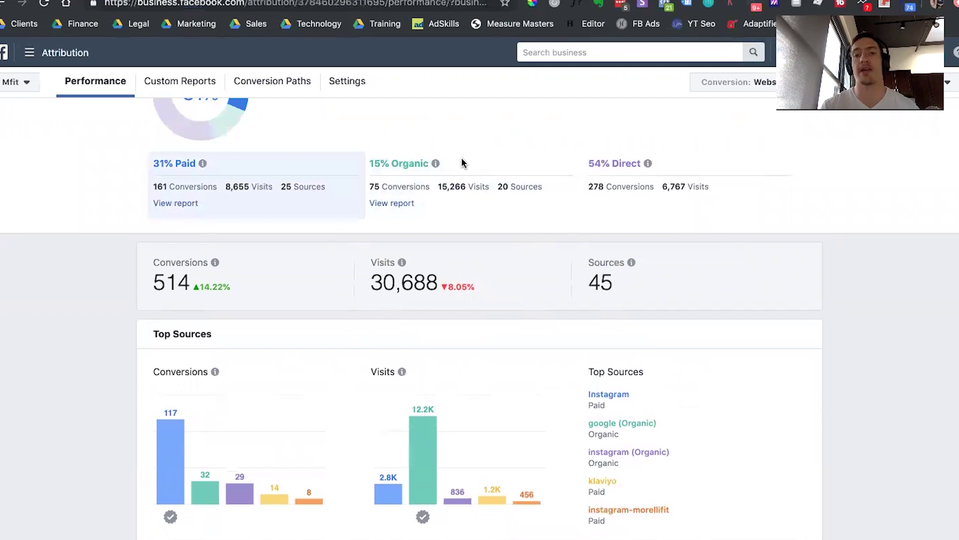
{"action": "scroll", "coordinate": [738, 253], "scroll_direction": "down", "scroll_amount": 3}
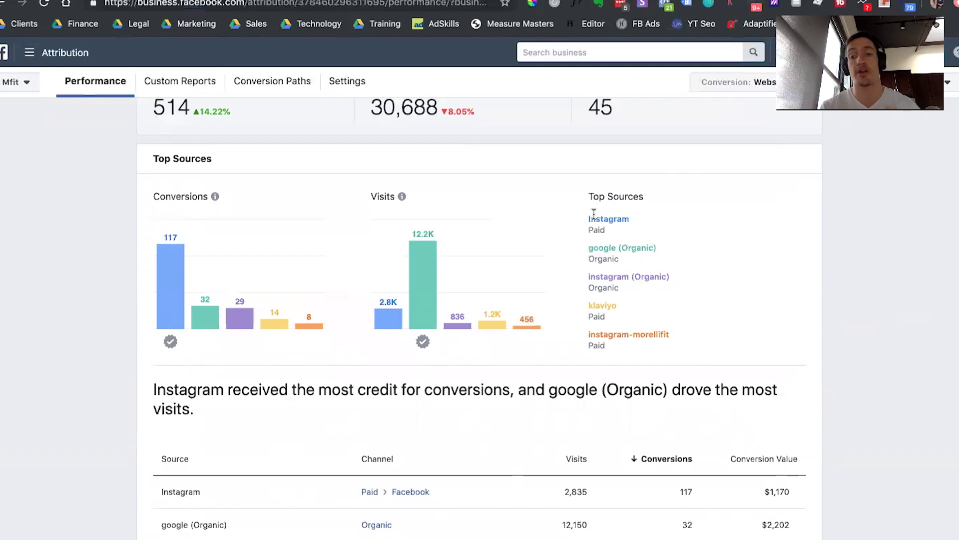
{"action": "scroll", "coordinate": [687, 217], "scroll_direction": "down", "scroll_amount": 5}
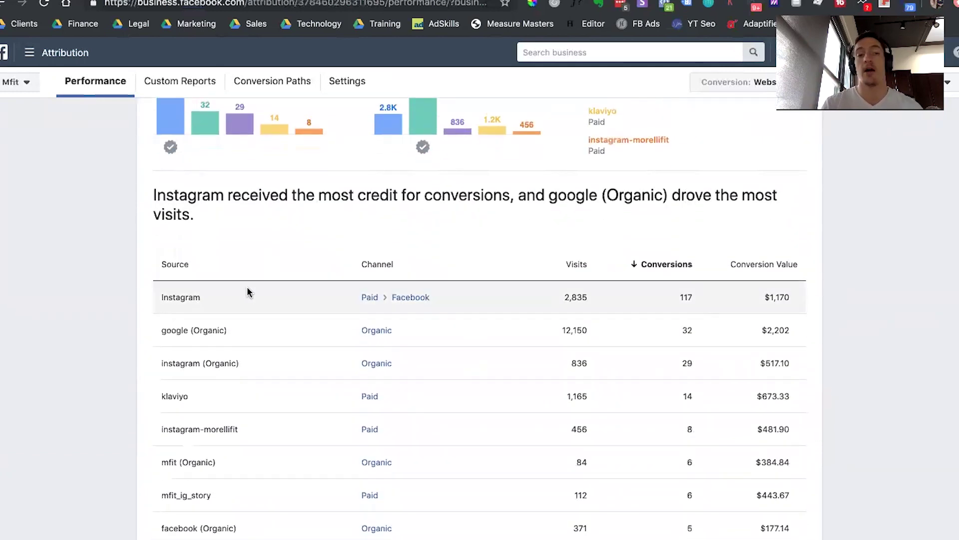
{"action": "scroll", "coordinate": [202, 220], "scroll_direction": "down", "scroll_amount": 3}
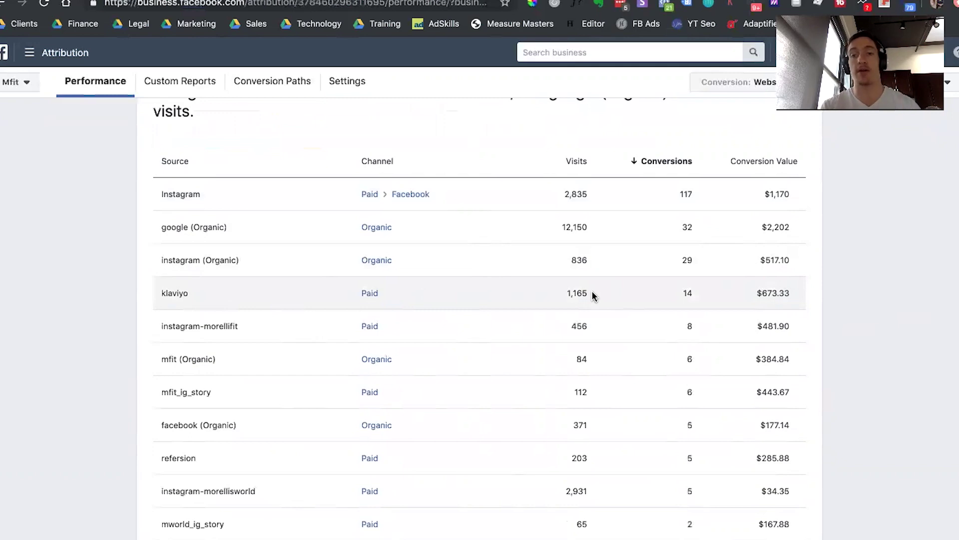
{"action": "scroll", "coordinate": [625, 263], "scroll_direction": "up", "scroll_amount": 10}
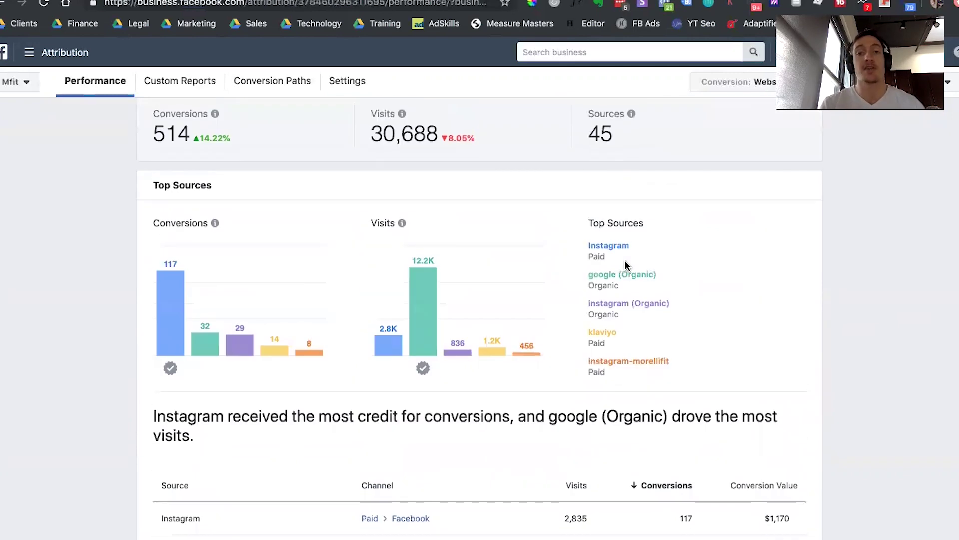
{"action": "scroll", "coordinate": [433, 309], "scroll_direction": "down", "scroll_amount": 1}
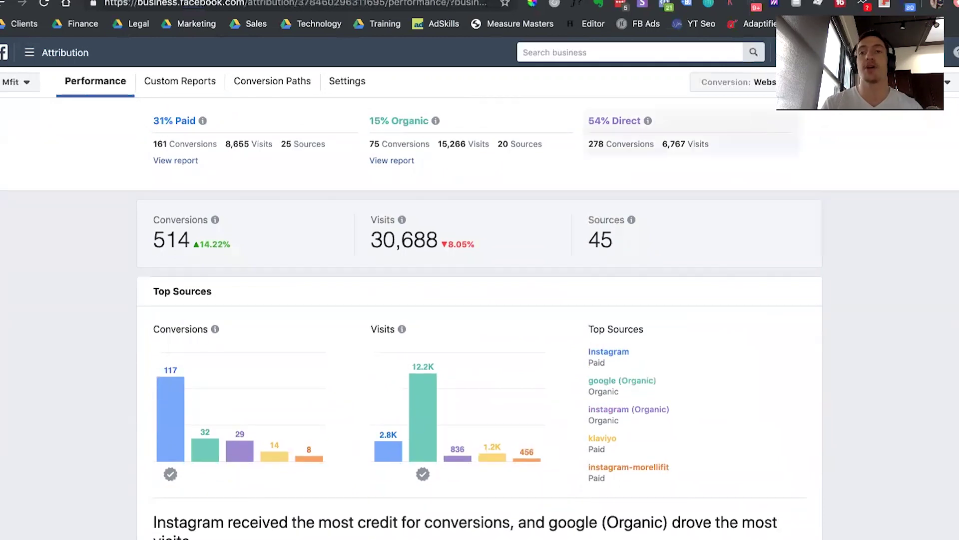
{"action": "scroll", "coordinate": [828, 180], "scroll_direction": "up", "scroll_amount": 3}
{"action": "left_click", "coordinate": [887, 123]}
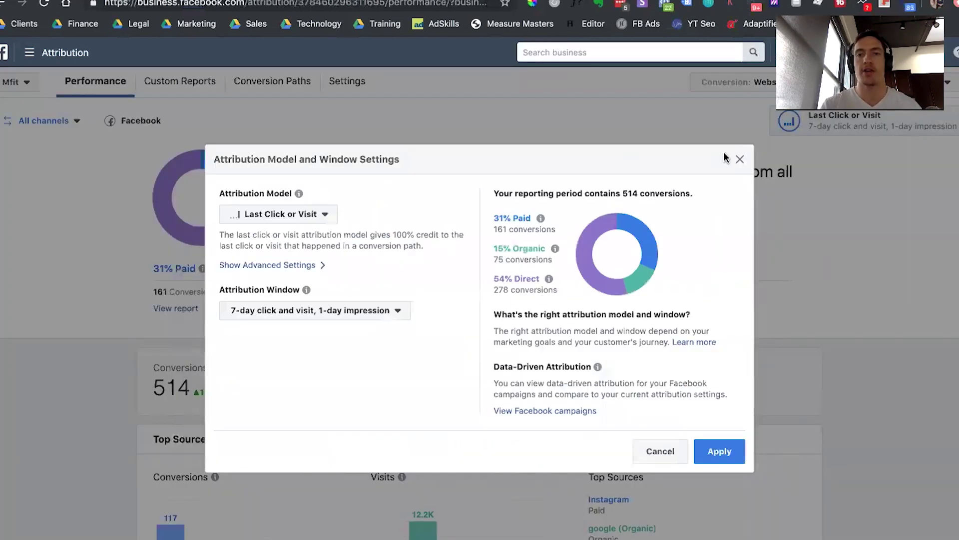
Close the settings dialog and view Conversion Paths: 12 paths covering 314 of 514 purchases.
{"action": "left_click", "coordinate": [740, 161]}
{"action": "scroll", "coordinate": [316, 471], "scroll_direction": "down", "scroll_amount": 6}
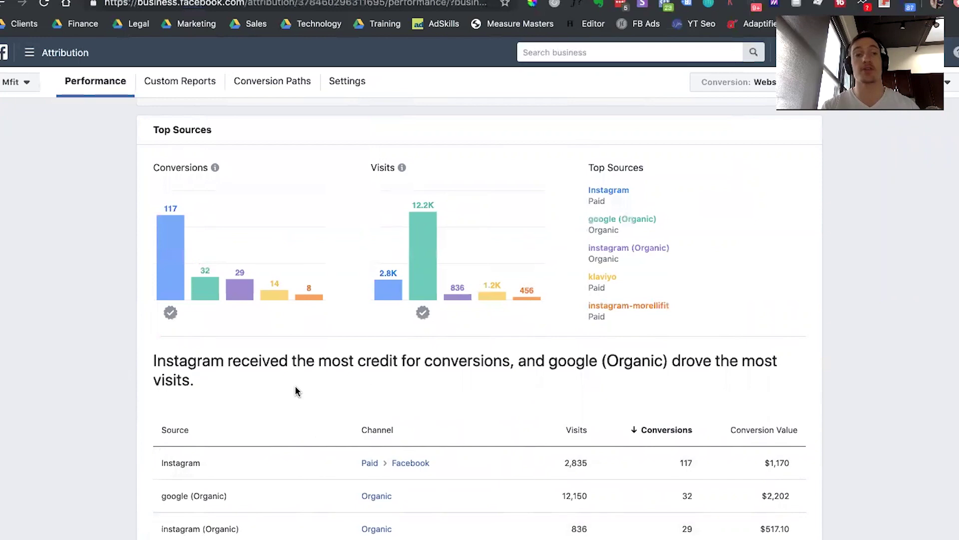
{"action": "scroll", "coordinate": [300, 281], "scroll_direction": "up", "scroll_amount": 6}
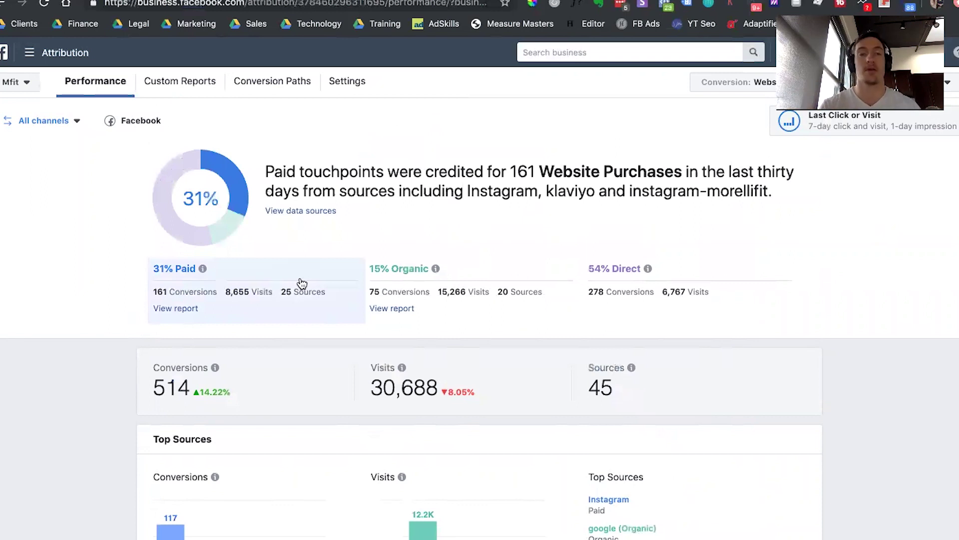
{"action": "left_click", "coordinate": [295, 81]}
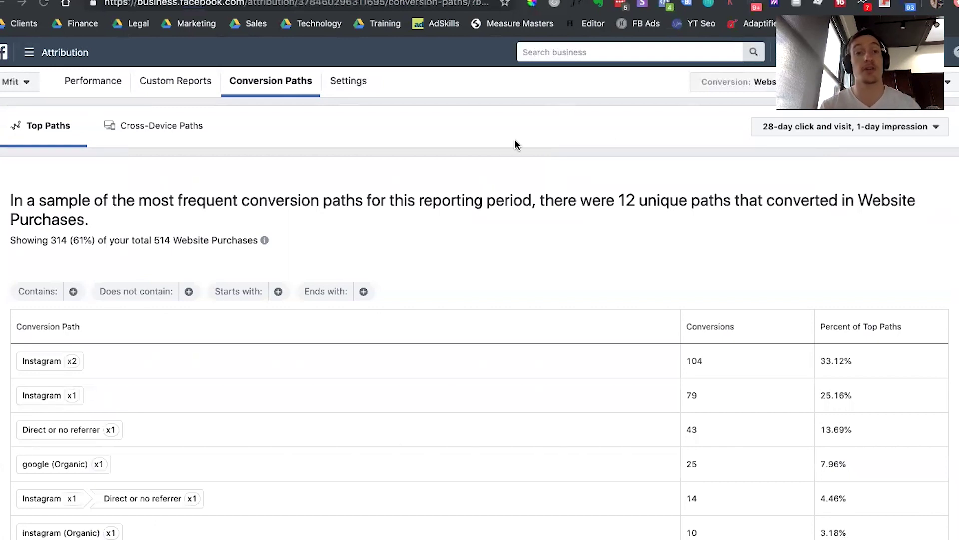
{"action": "scroll", "coordinate": [489, 219], "scroll_direction": "down", "scroll_amount": 1}
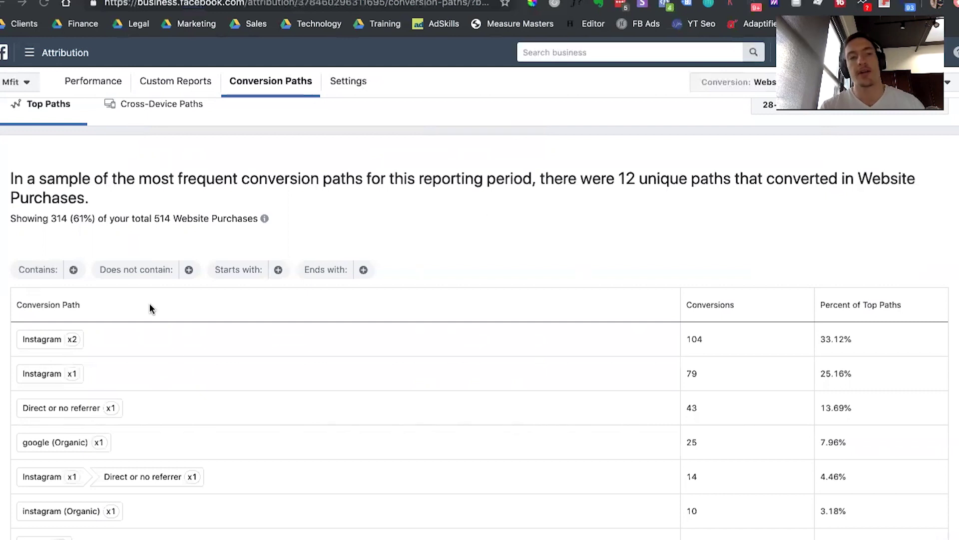
{"action": "left_click", "coordinate": [799, 83]}
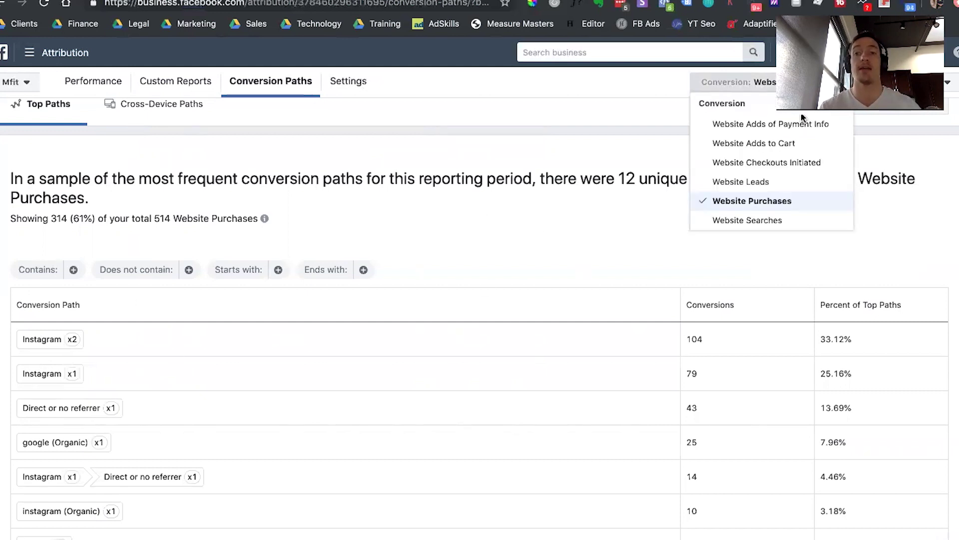
{"action": "left_click", "coordinate": [792, 206]}
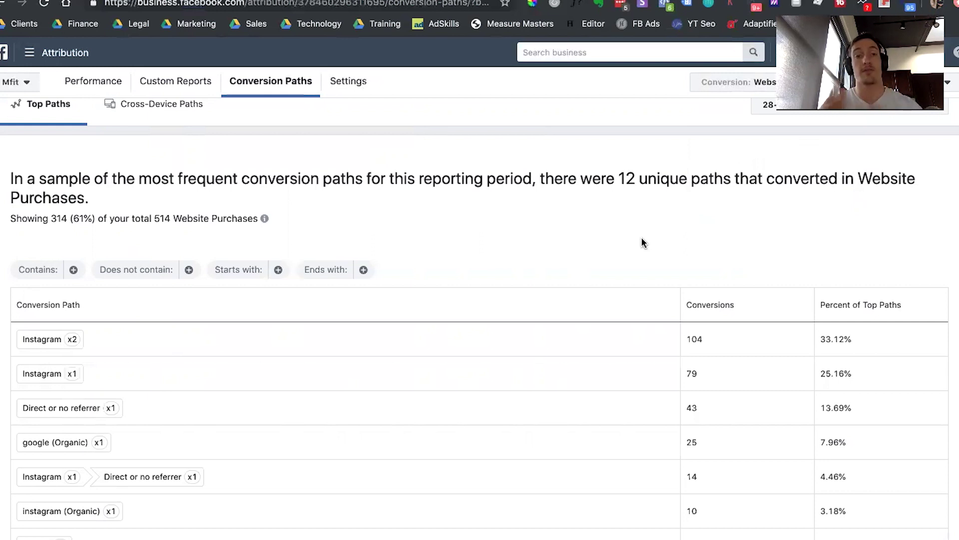
{"action": "scroll", "coordinate": [433, 435], "scroll_direction": "down", "scroll_amount": 2}
{"action": "scroll", "coordinate": [433, 435], "scroll_direction": "up", "scroll_amount": 2}
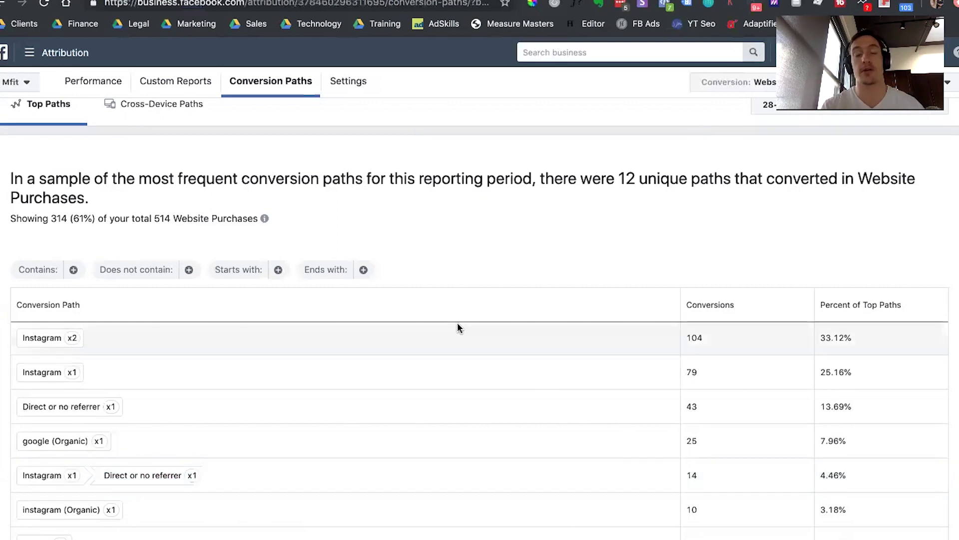
{"action": "scroll", "coordinate": [515, 257], "scroll_direction": "up", "scroll_amount": 1}
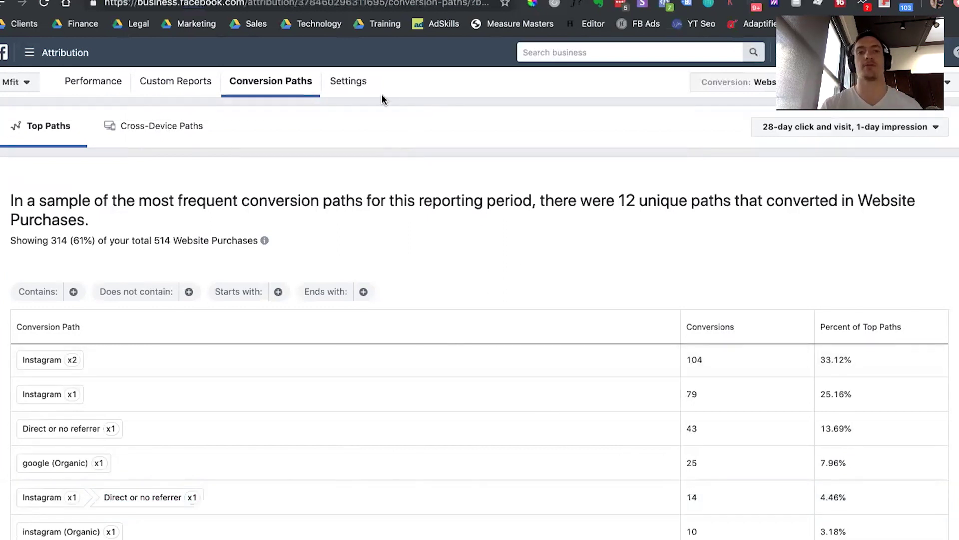